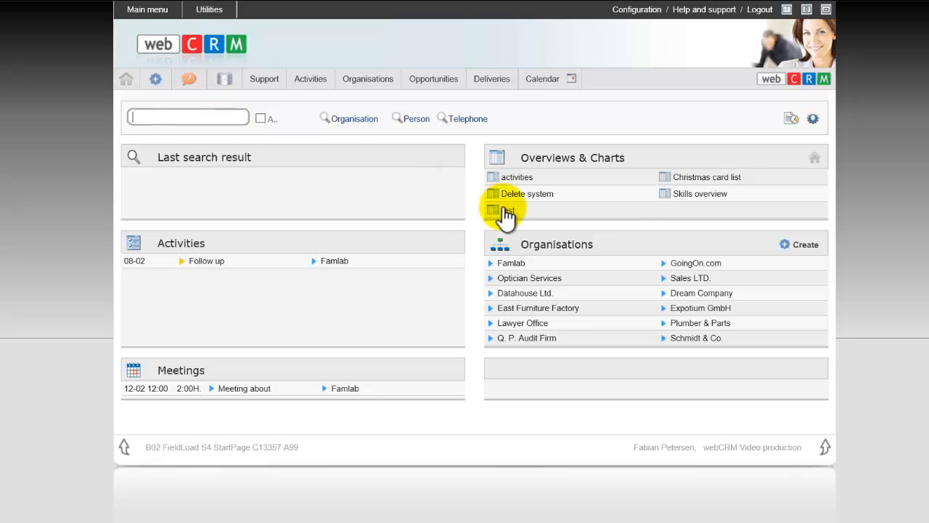
# - Open the Famlab organisation and start creating a new meeting for it
pyautogui.click(516, 293)
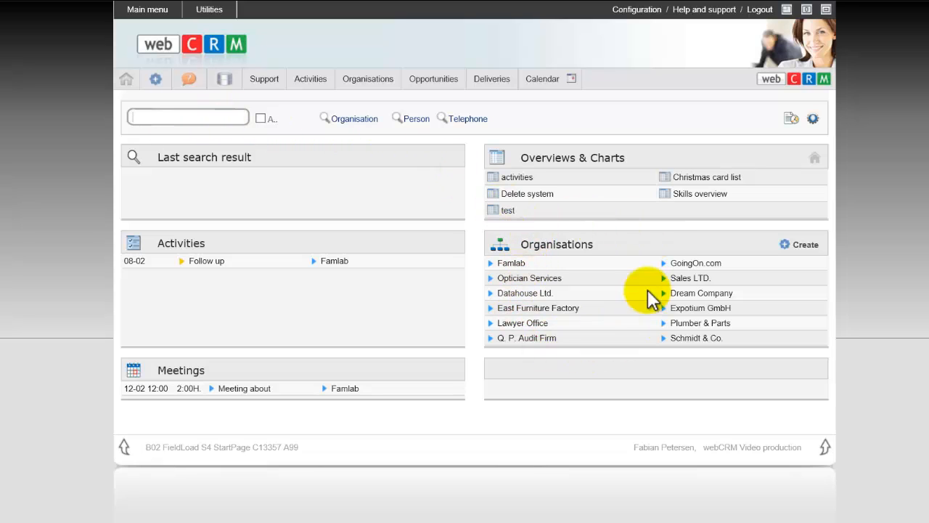
pyautogui.click(511, 264)
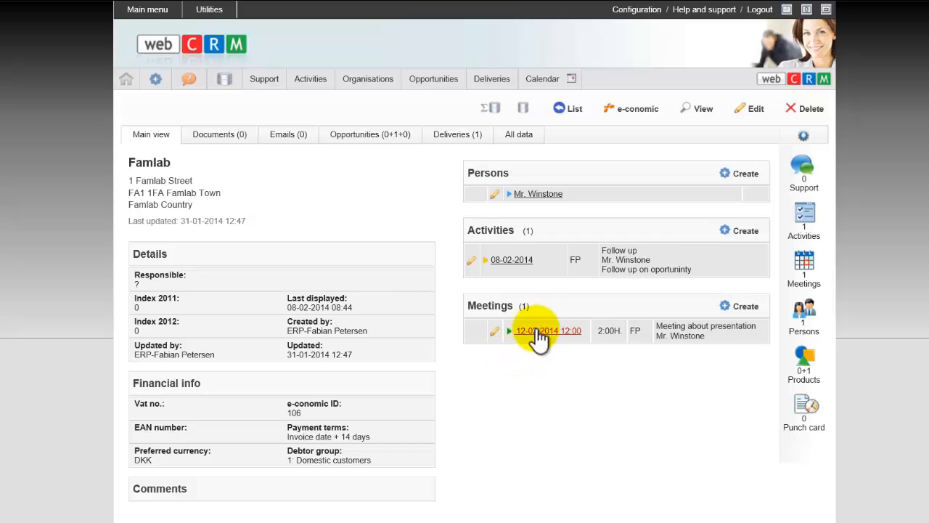
pyautogui.click(744, 312)
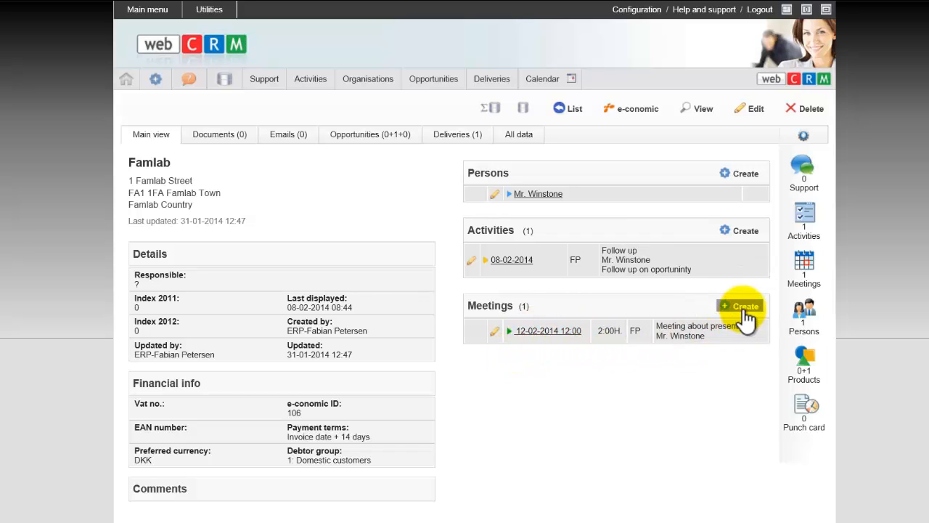
pyautogui.click(747, 313)
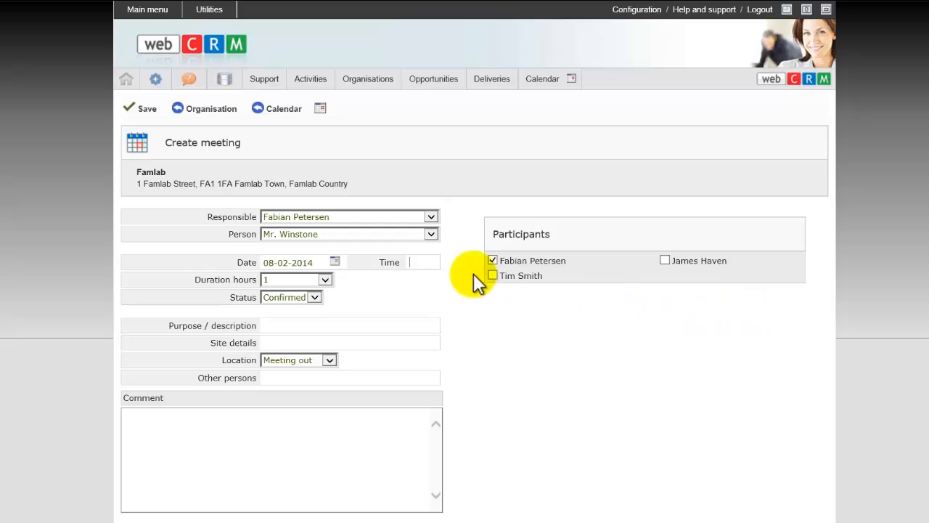
pyautogui.click(436, 266)
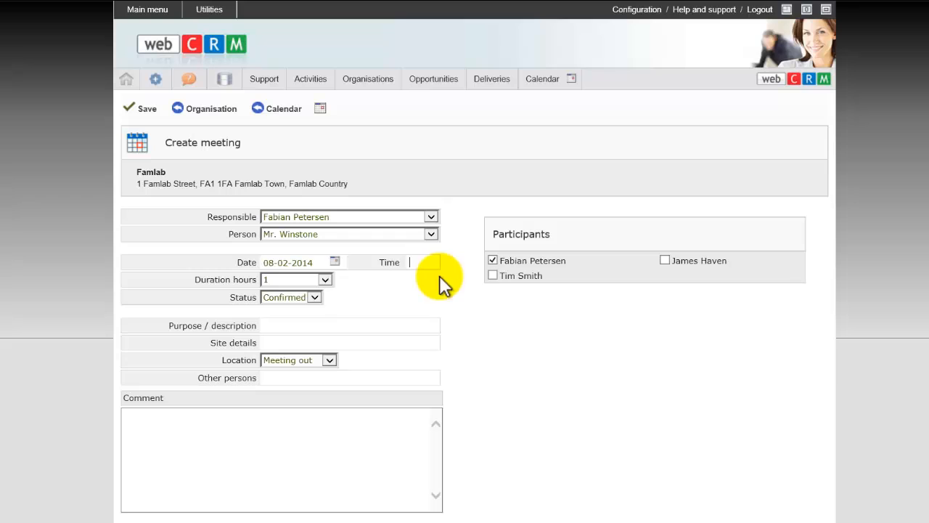
# - Review the available choices for the meeting's responsible user, contact person and participants
pyautogui.click(349, 218)
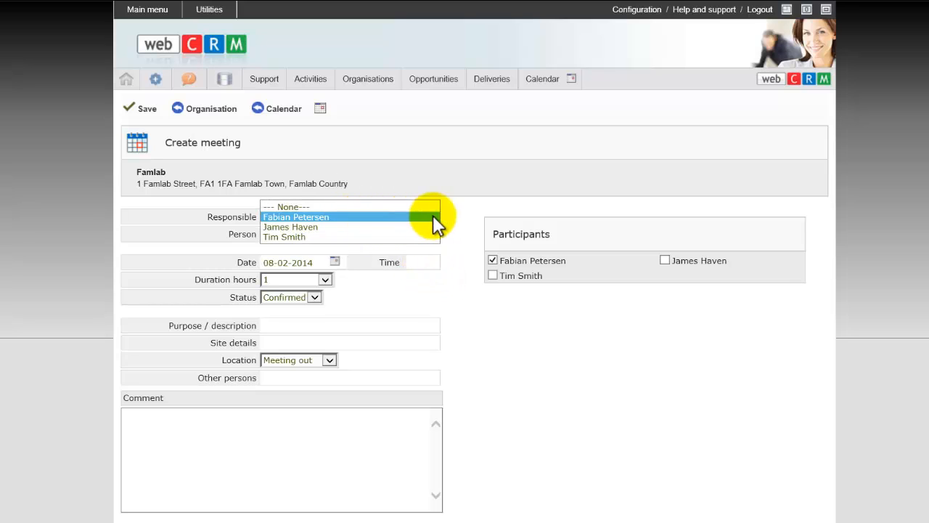
pyautogui.click(433, 216)
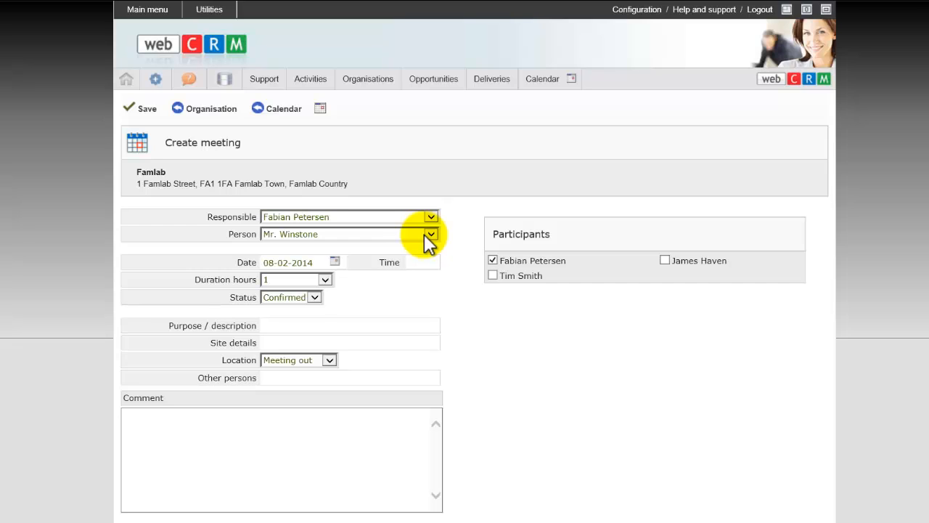
pyautogui.click(414, 233)
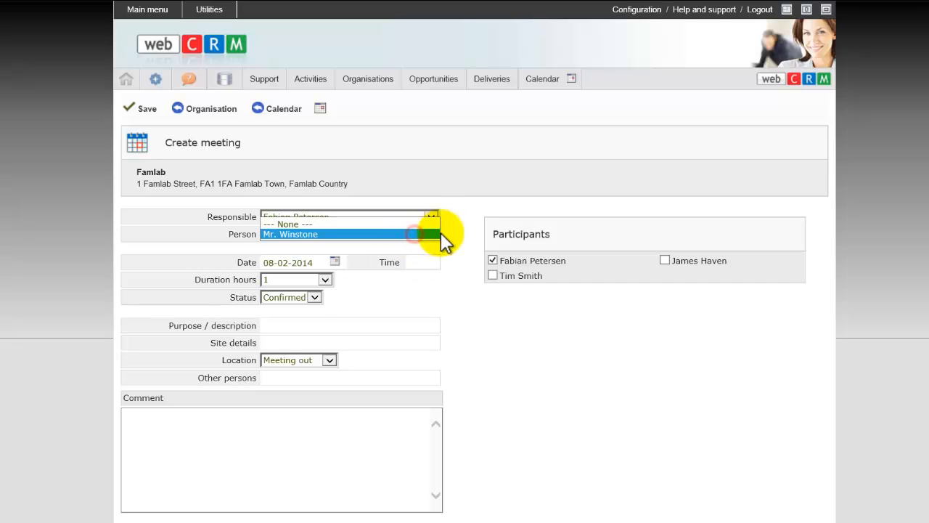
pyautogui.click(436, 234)
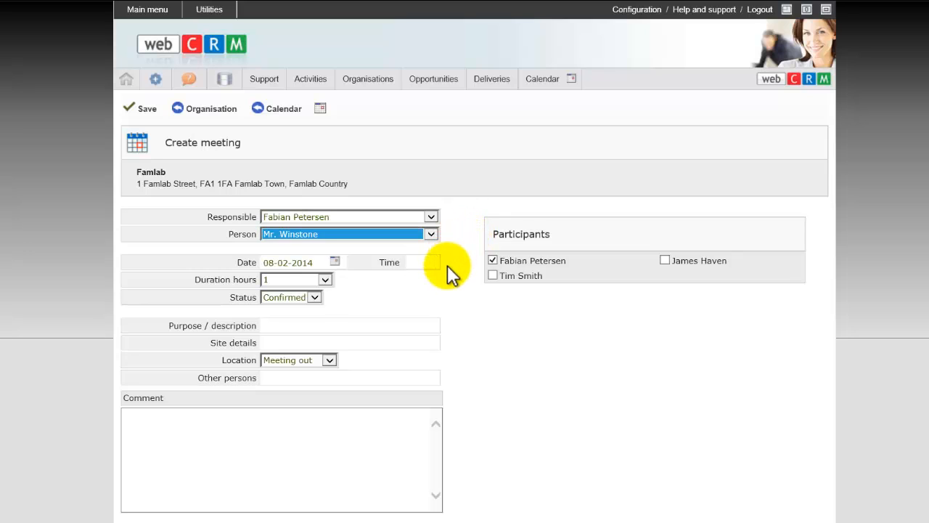
pyautogui.click(549, 251)
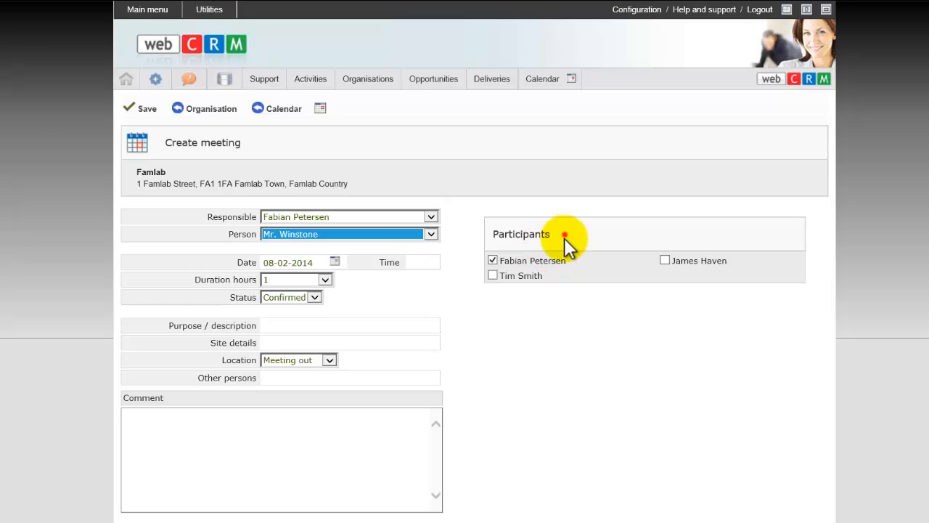
pyautogui.click(493, 259)
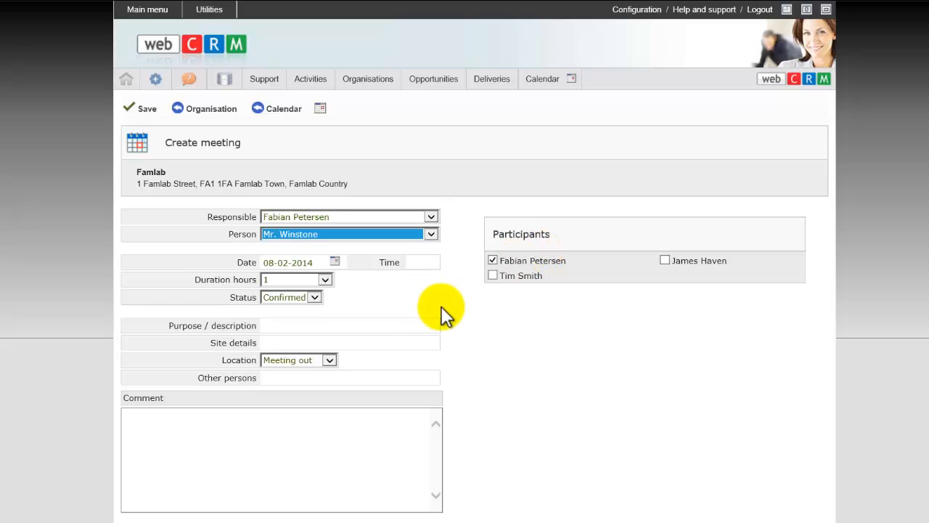
# - Set the meeting's date to 19-02-2014 and its start time to 1300
pyautogui.click(335, 262)
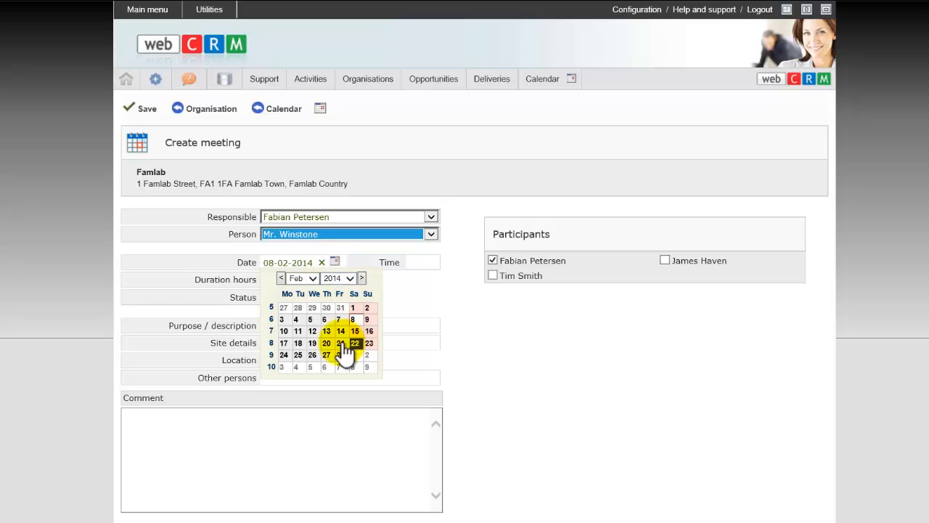
pyautogui.click(314, 331)
pyautogui.click(333, 262)
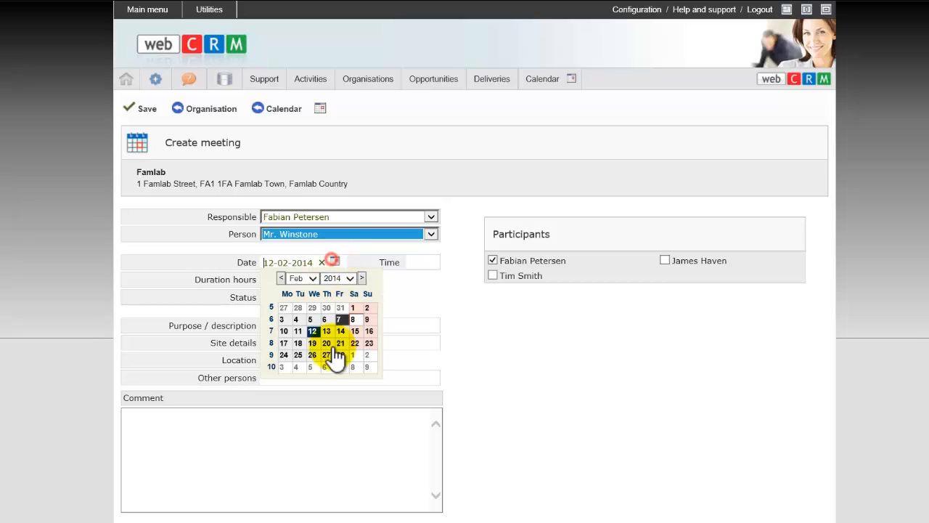
pyautogui.click(313, 343)
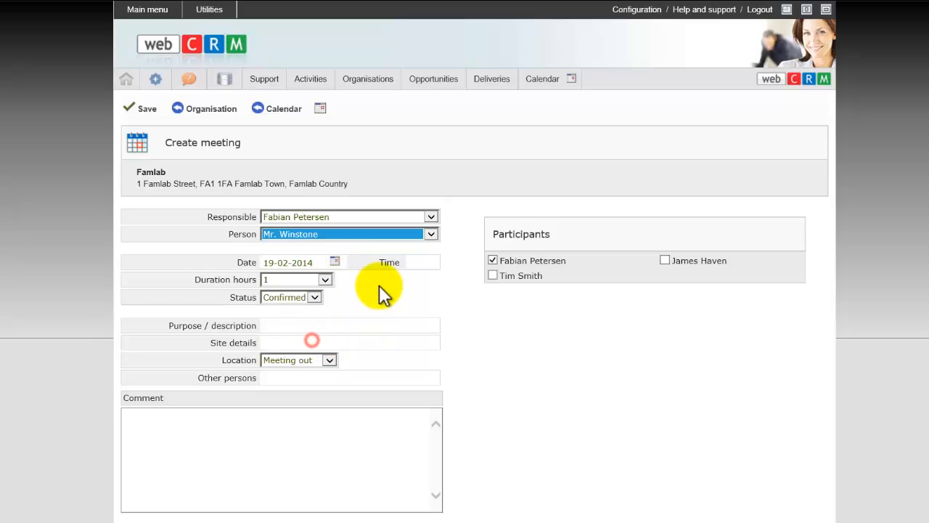
pyautogui.click(430, 265)
pyautogui.write('13')
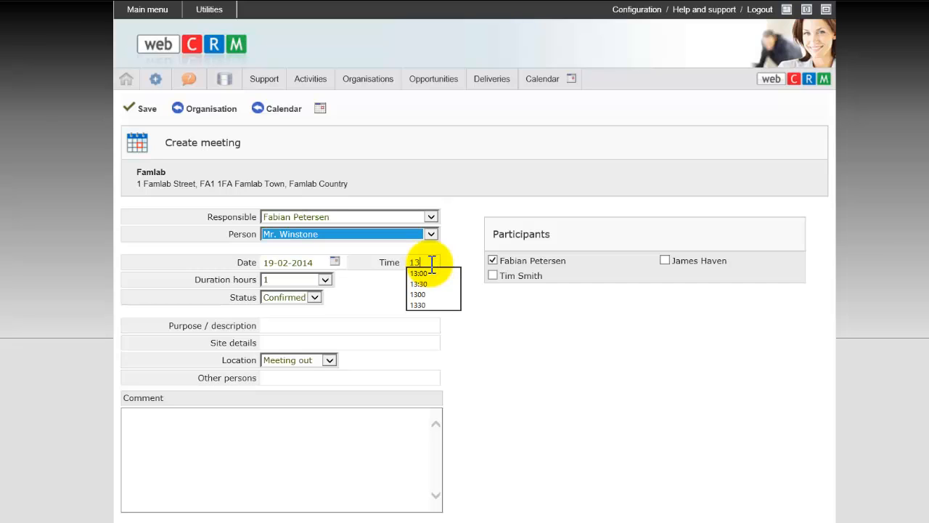
pyautogui.write('00')
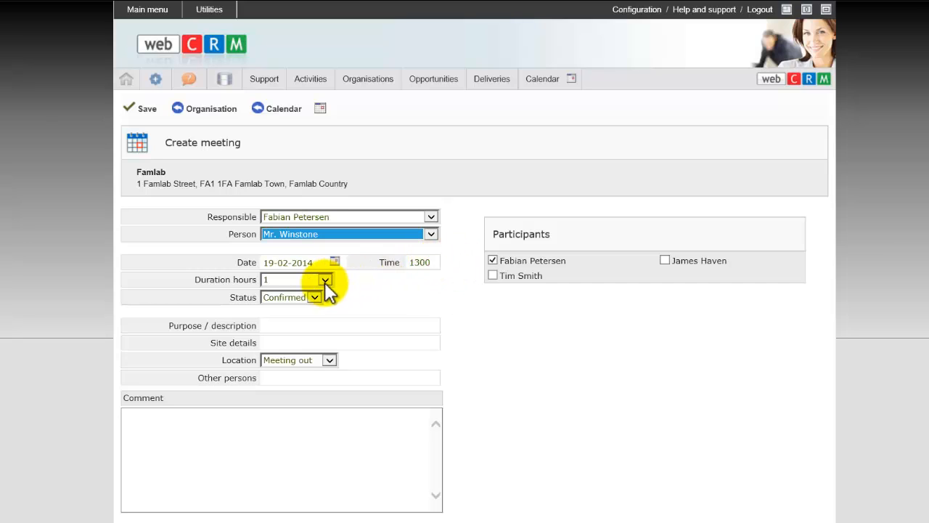
# - Set the meeting's duration to 3 hours and its status to Confirmed
pyautogui.click(315, 283)
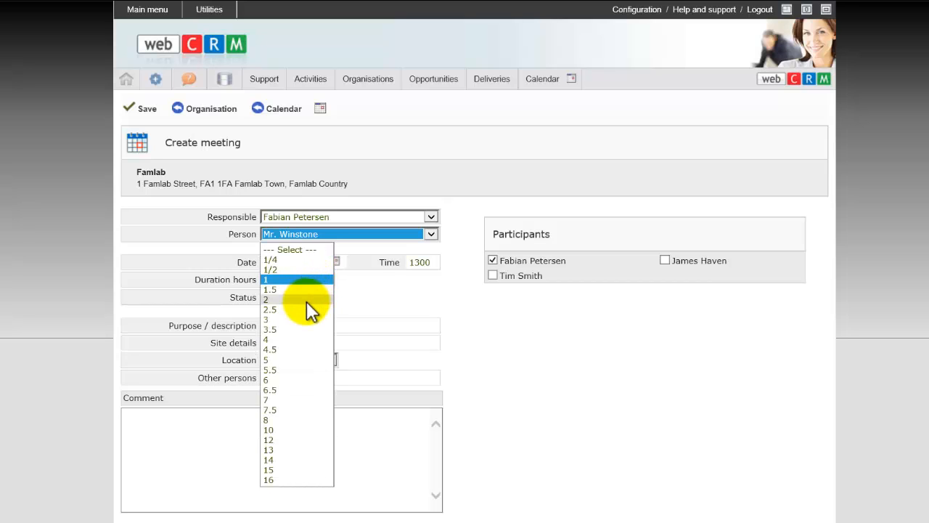
pyautogui.click(306, 301)
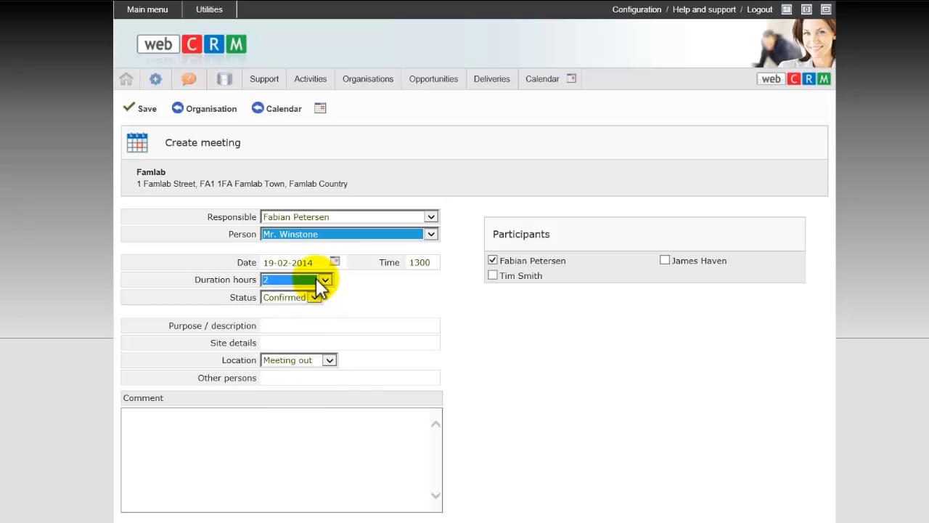
pyautogui.click(316, 278)
pyautogui.click(306, 300)
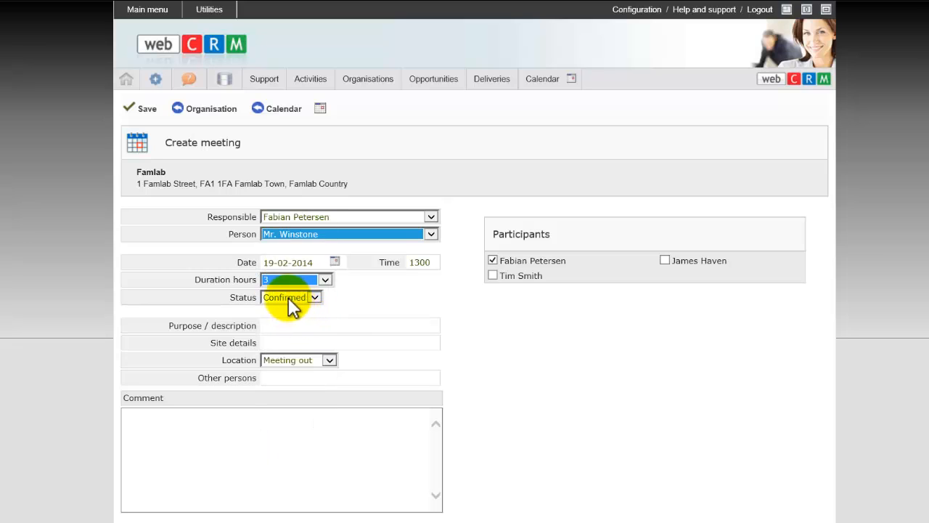
pyautogui.click(287, 297)
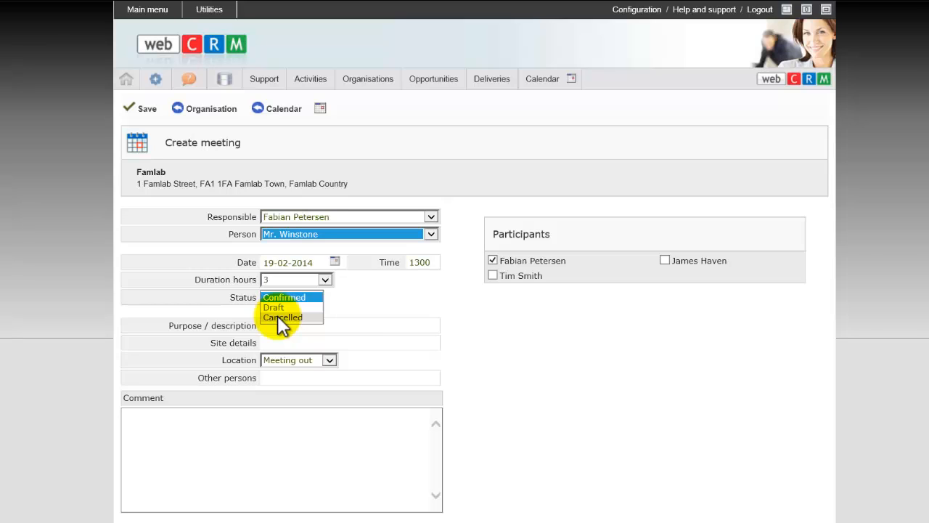
pyautogui.click(388, 289)
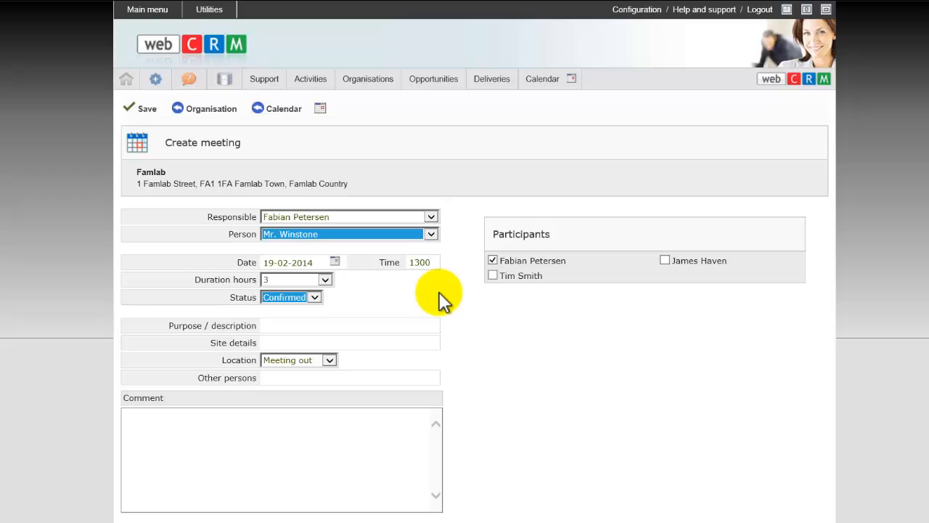
pyautogui.click(297, 297)
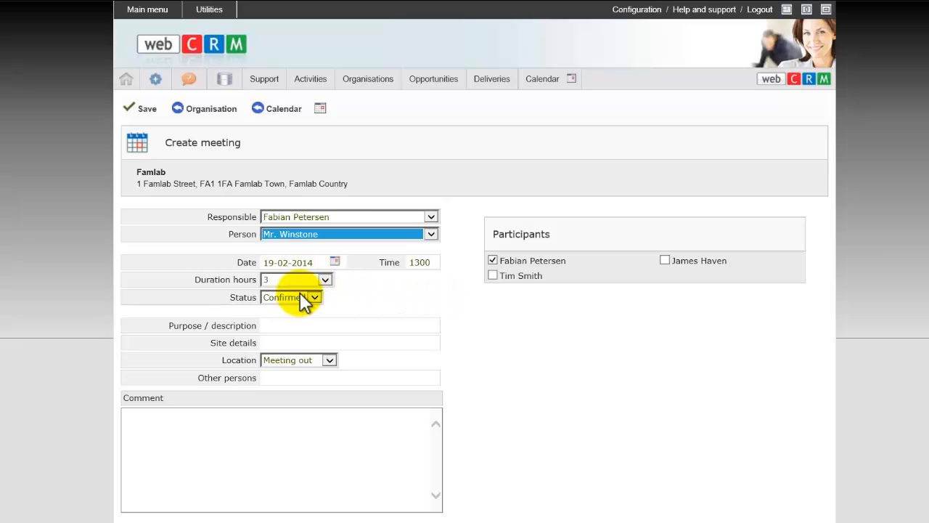
# - Enter "Presentation of products" as the meeting's purpose / description
pyautogui.click(279, 326)
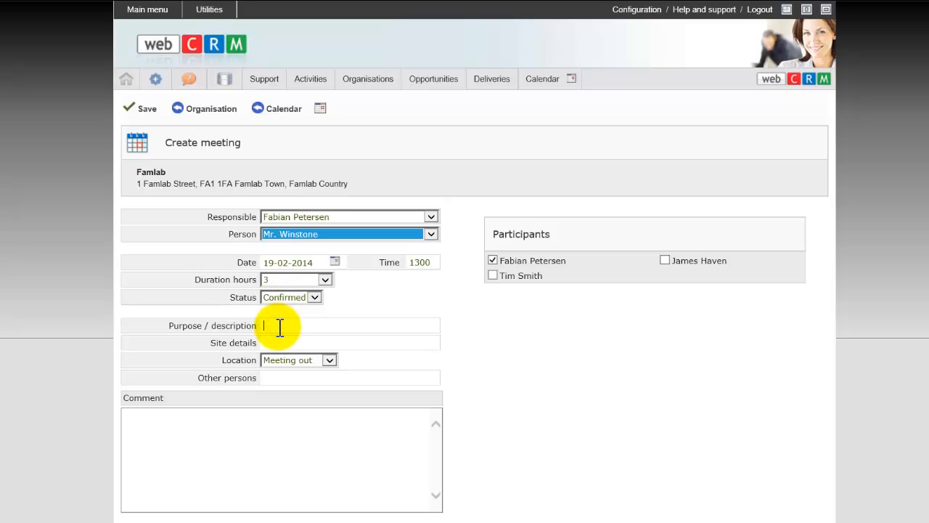
pyautogui.write('Presentation of products')
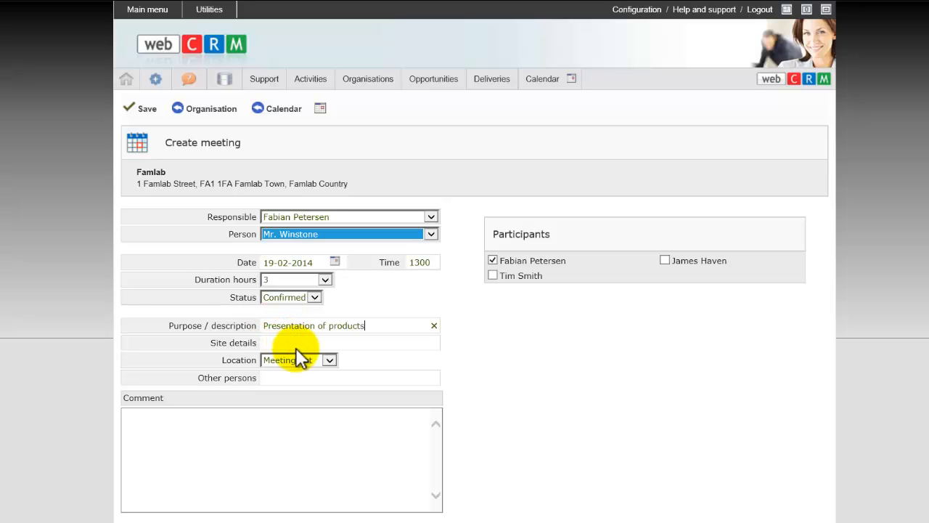
# - Examine the meeting's site details field, the organisation's address and the available location options
pyautogui.click(288, 342)
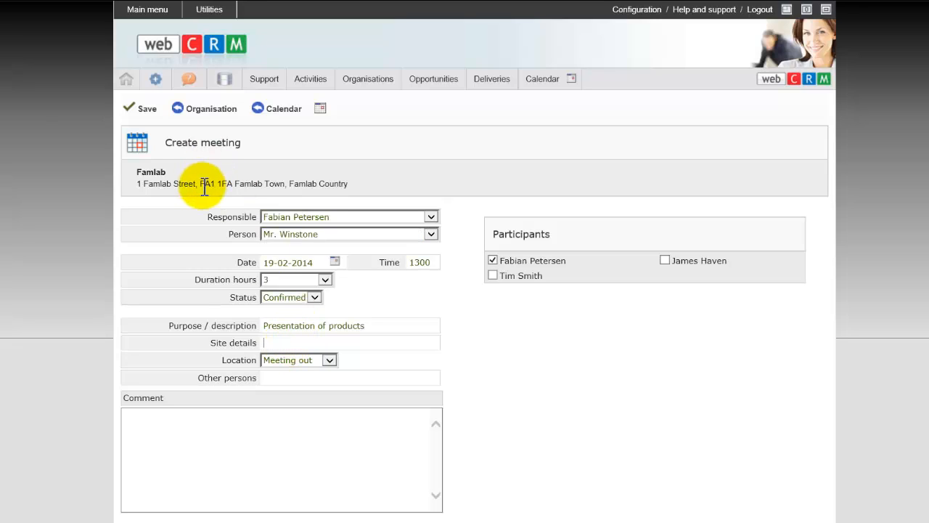
pyautogui.moveTo(199, 184); pyautogui.dragTo(463, 322)
pyautogui.click(507, 432)
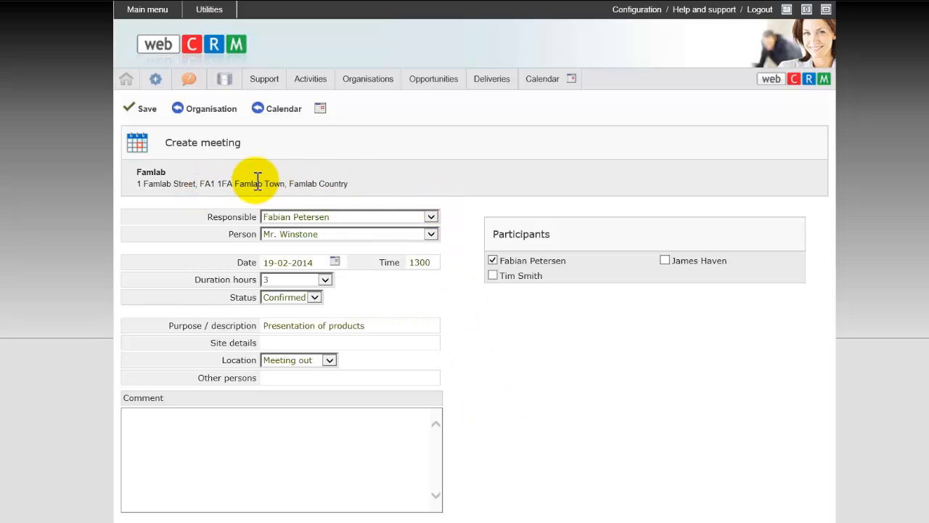
pyautogui.click(294, 359)
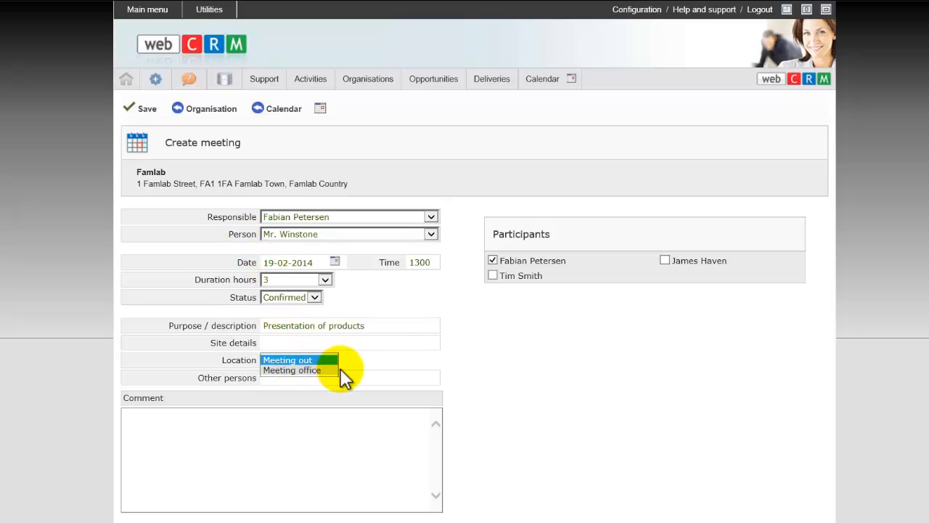
pyautogui.click(494, 355)
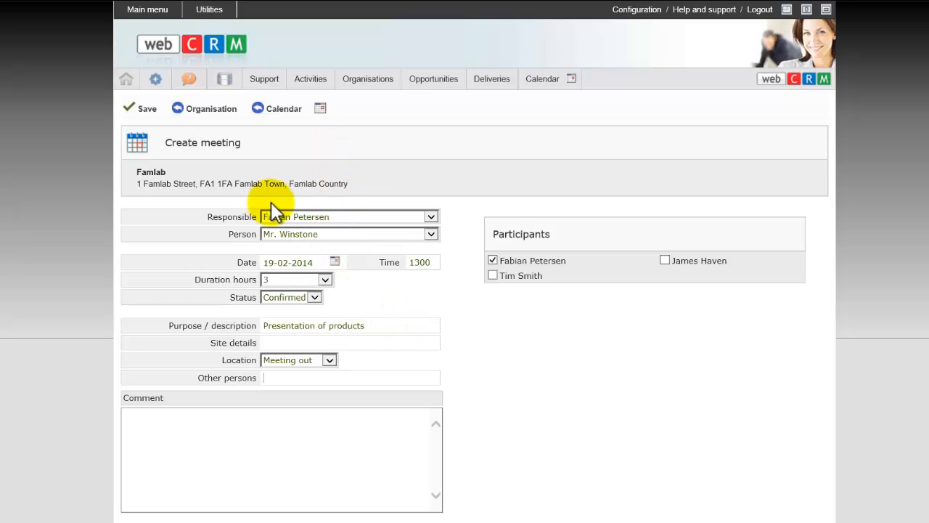
# - Save the Famlab meeting and view it in the calendar
pyautogui.click(145, 109)
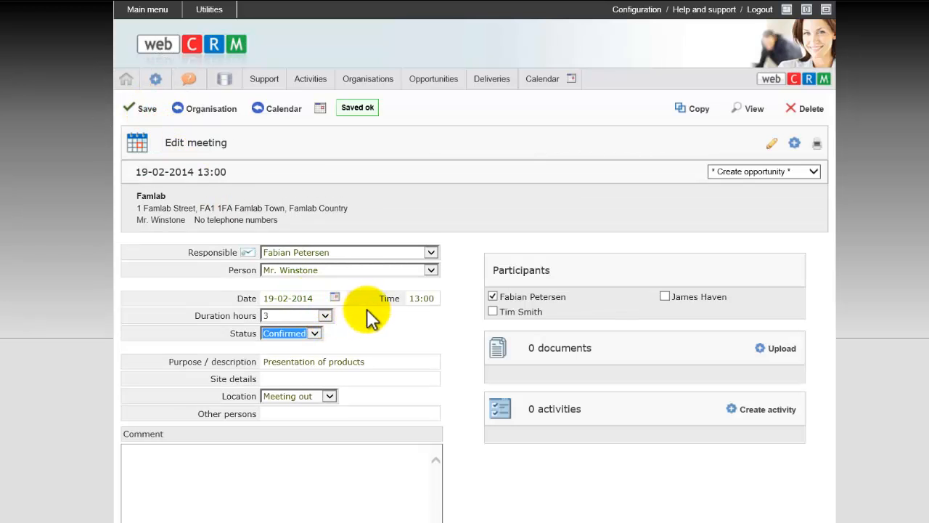
pyautogui.click(546, 81)
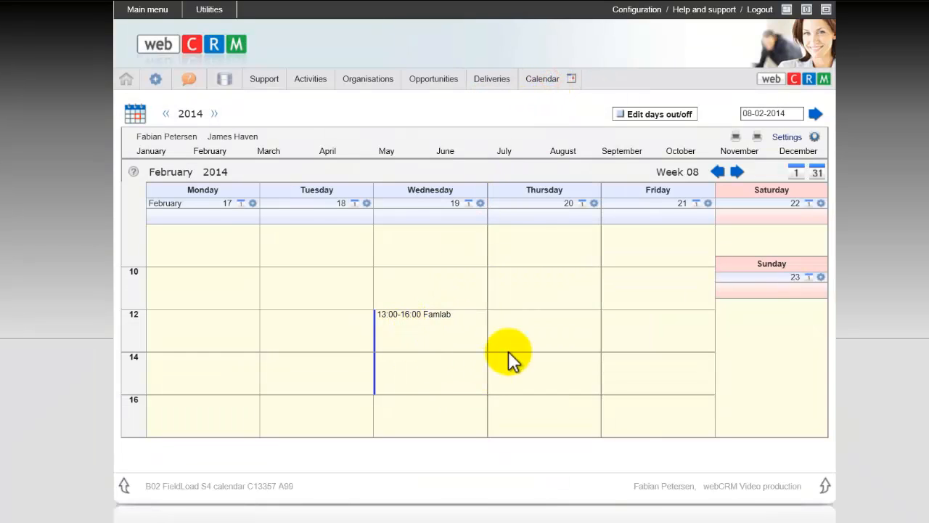
pyautogui.moveTo(418, 328)
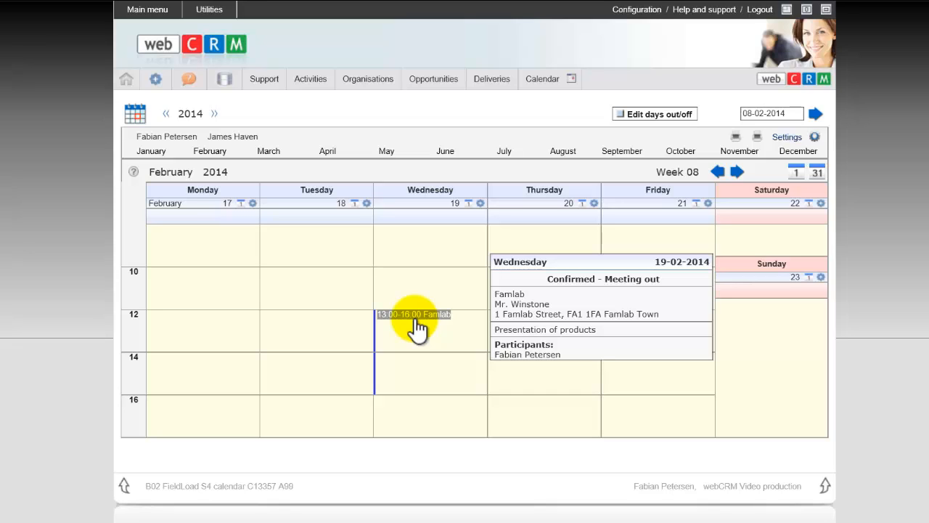
# - Look at the form for a private meeting on 19-02-2014 and return to the calendar without saving
pyautogui.click(480, 204)
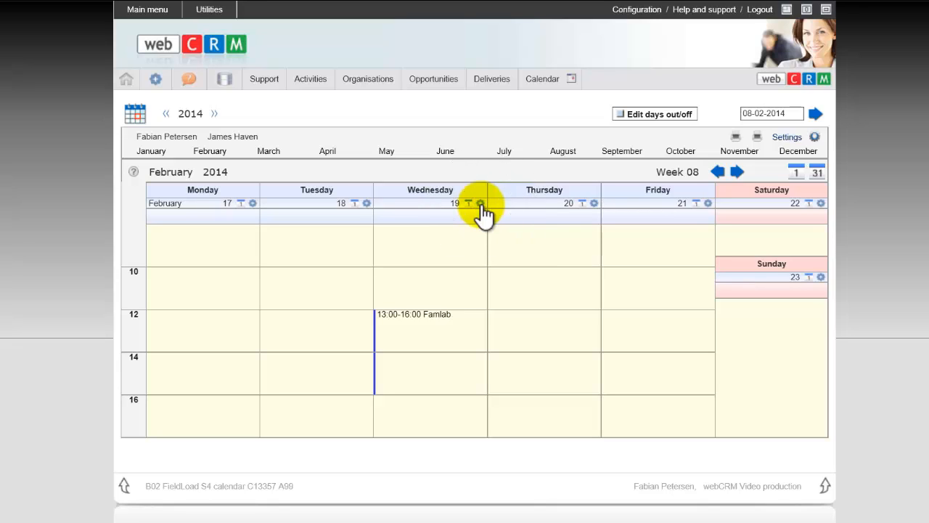
pyautogui.click(480, 204)
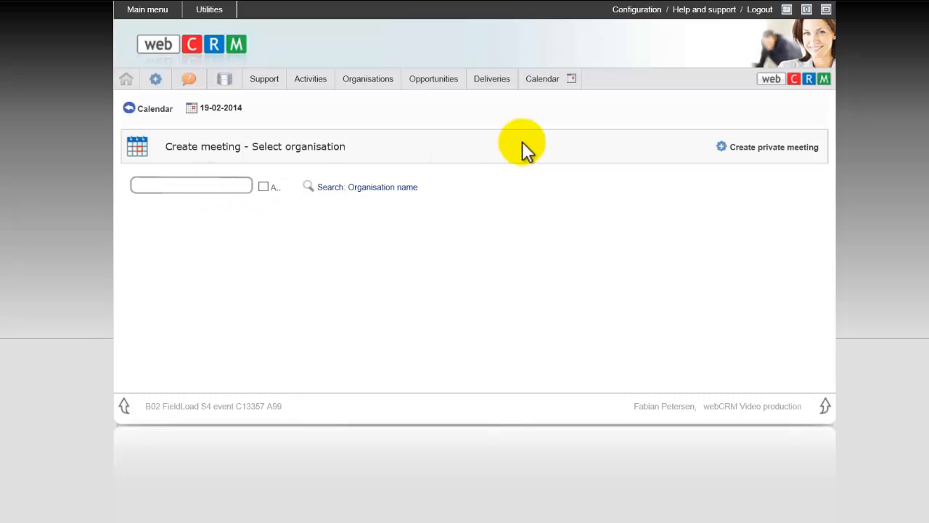
pyautogui.click(757, 147)
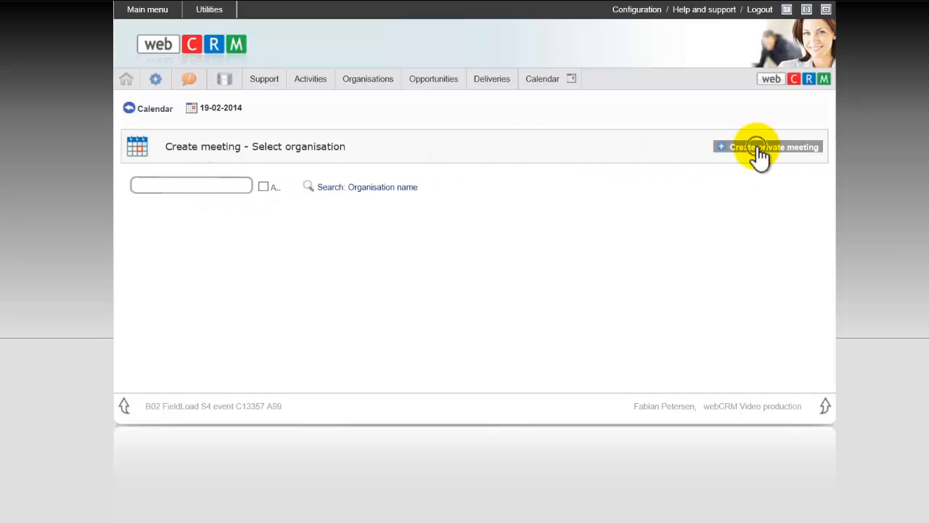
pyautogui.click(757, 148)
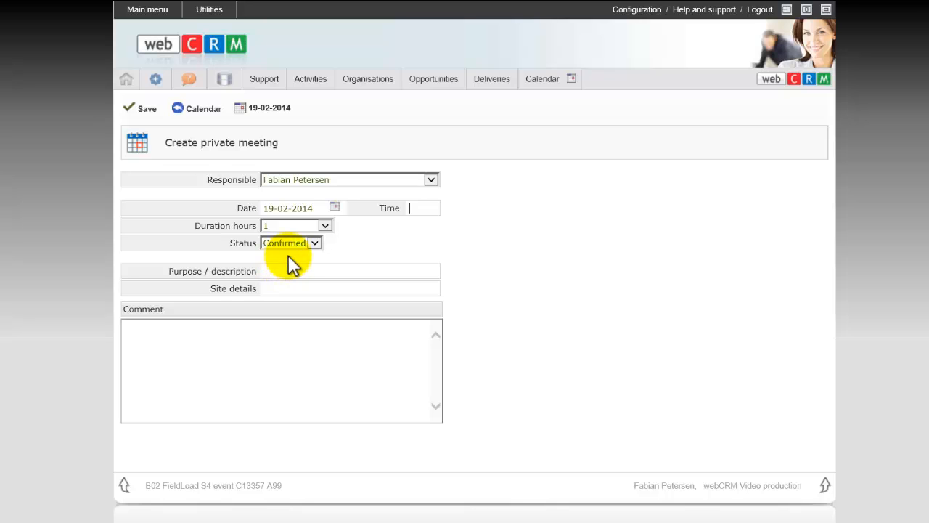
pyautogui.click(197, 109)
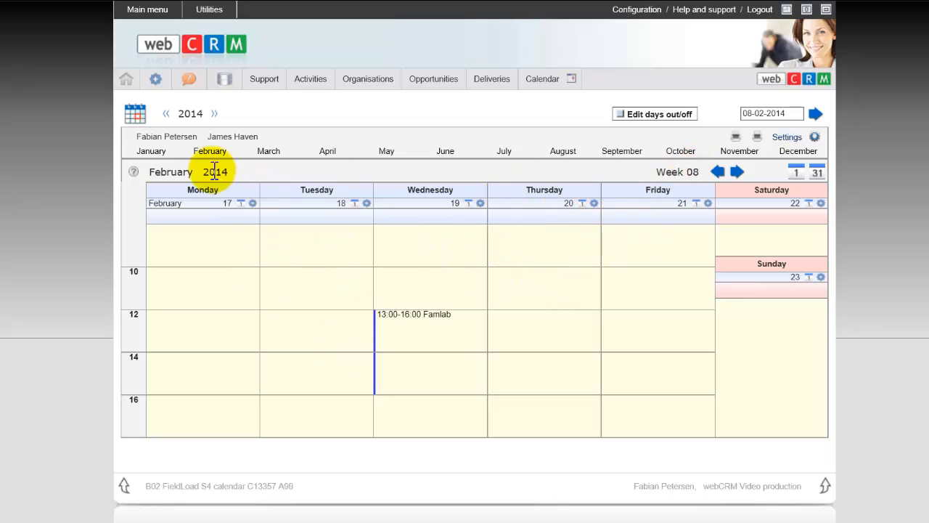
# - In the calendar settings, enable saving as default, add the third listed user to the display and check the default view options
pyautogui.moveTo(165, 137); pyautogui.dragTo(259, 138)
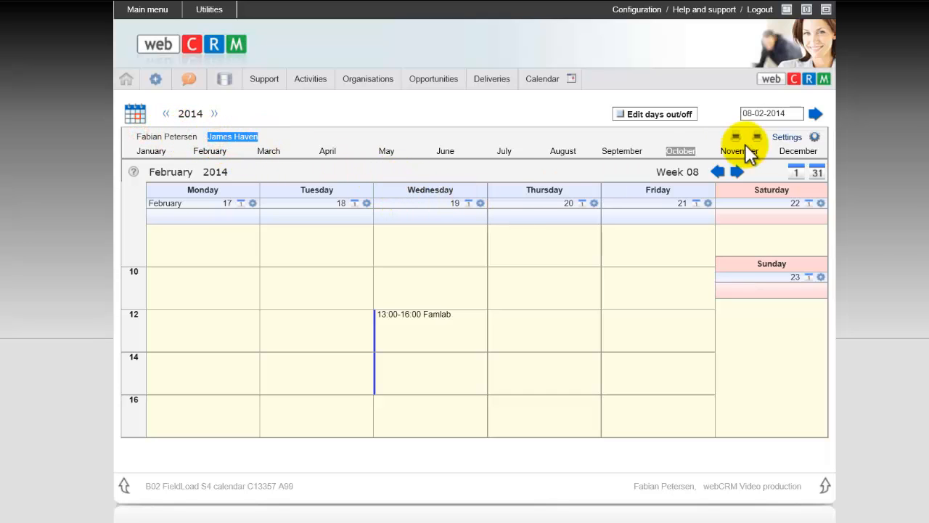
pyautogui.click(814, 137)
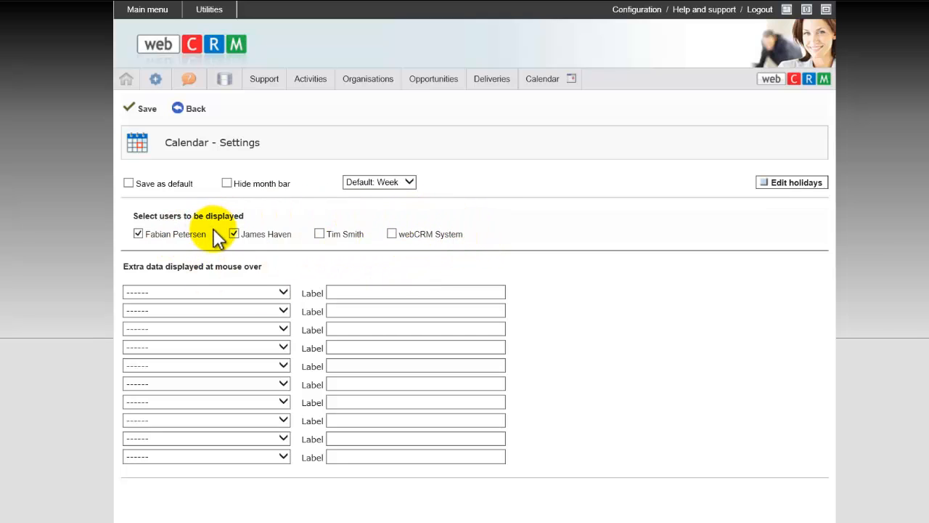
pyautogui.click(129, 183)
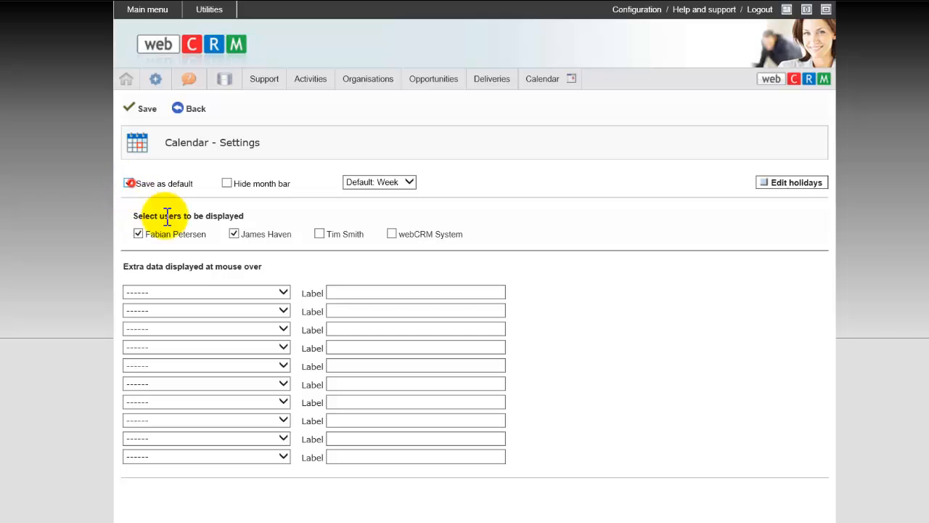
pyautogui.click(320, 233)
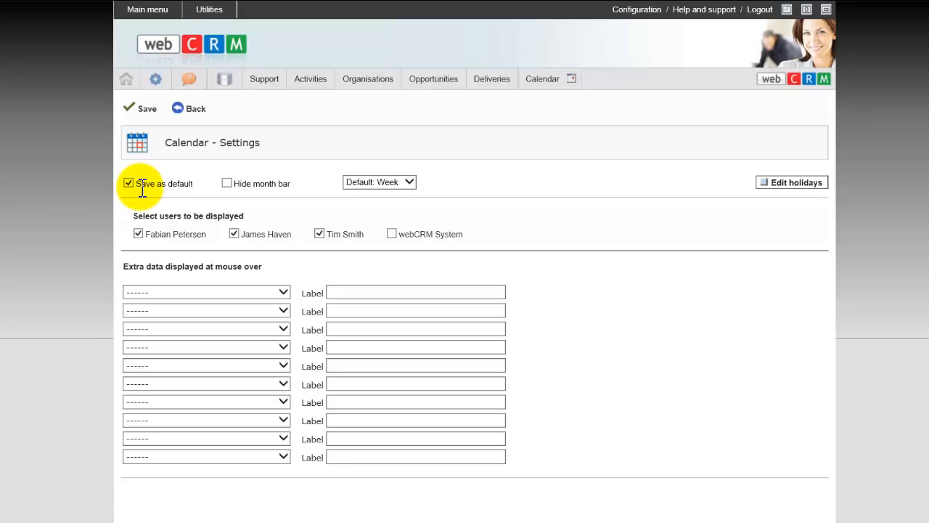
pyautogui.click(382, 179)
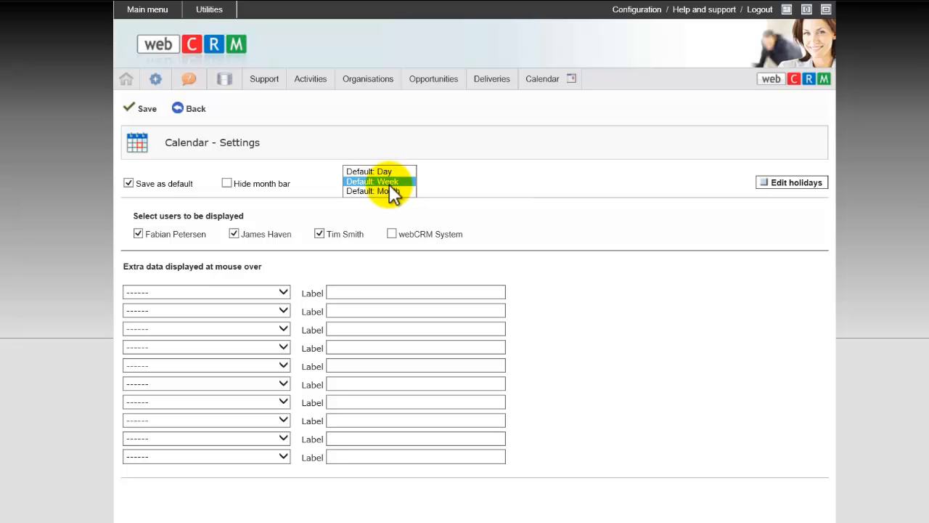
pyautogui.click(456, 199)
# - Look through the 2014 holidays overview from the calendar settings and return to the calendar without saving
pyautogui.click(797, 187)
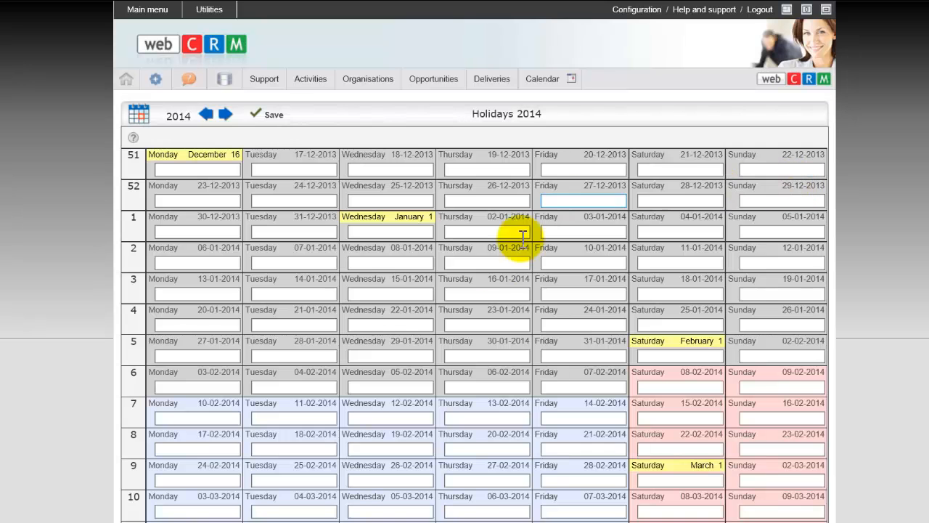
pyautogui.scroll(-5, 413, 297)
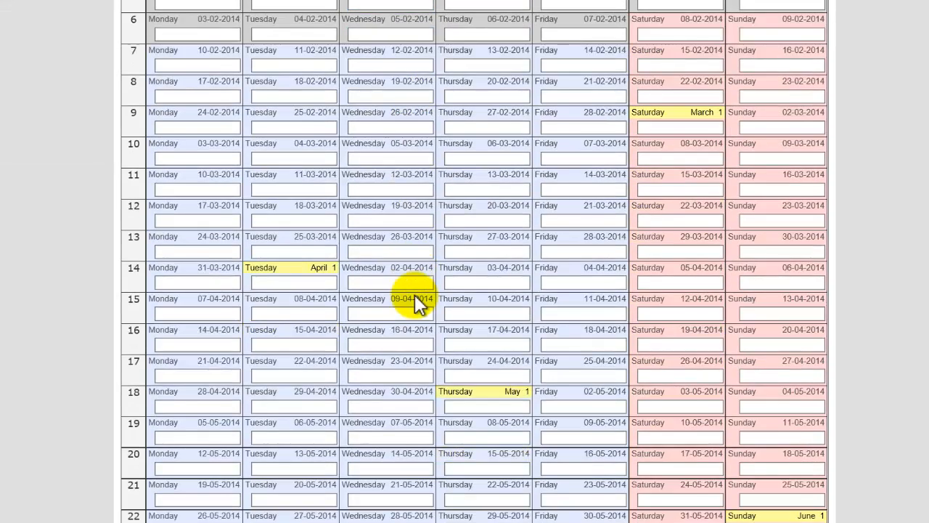
pyautogui.scroll(-3, 416, 294)
pyautogui.scroll(8, 416, 294)
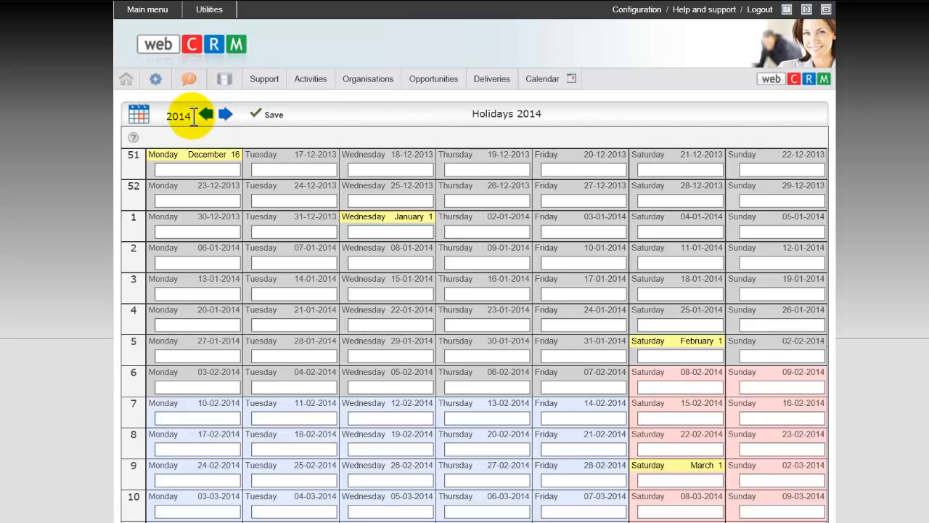
pyautogui.click(138, 114)
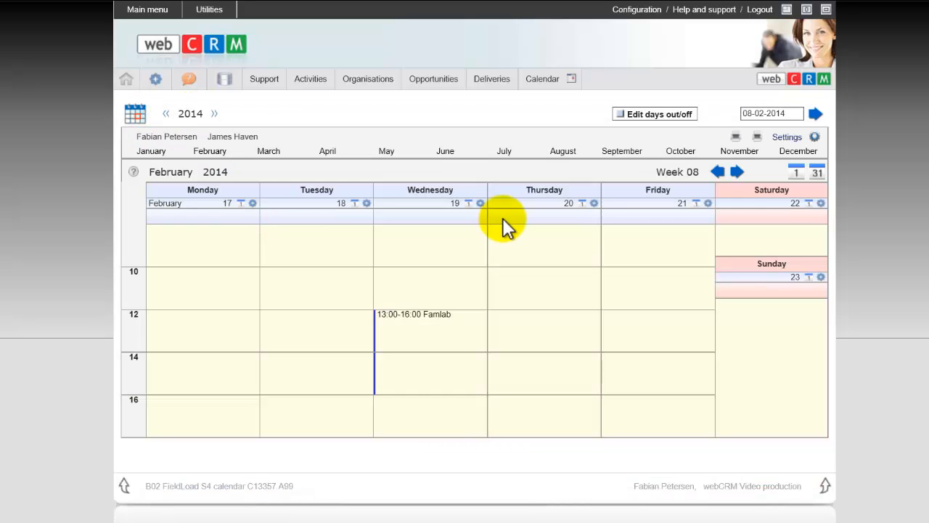
# - Look at the days out/off overview, return to the calendar and view the Famlab meeting in week 07
pyautogui.click(636, 116)
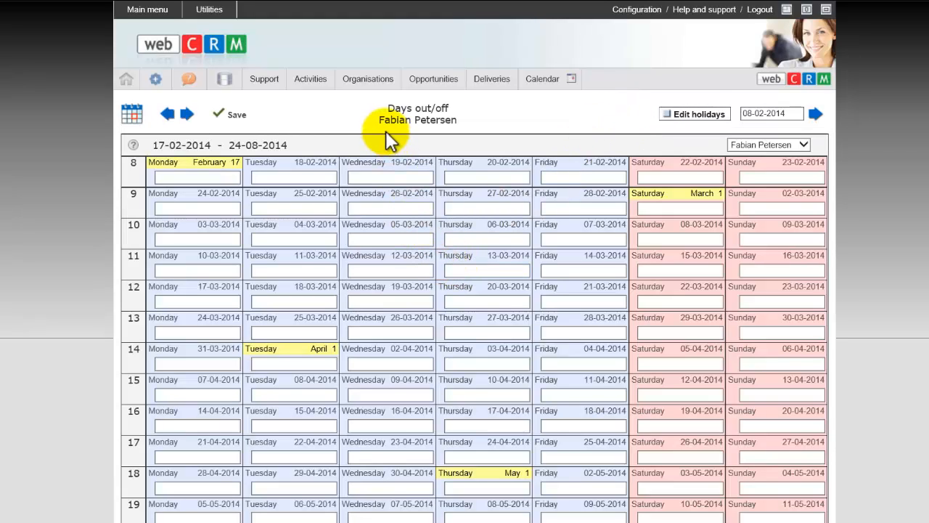
pyautogui.moveTo(380, 121); pyautogui.dragTo(457, 121)
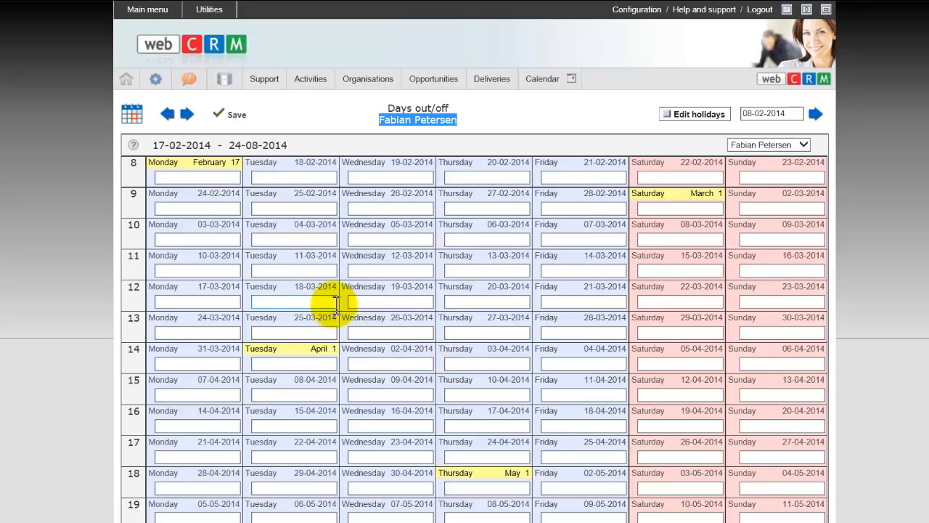
pyautogui.click(133, 114)
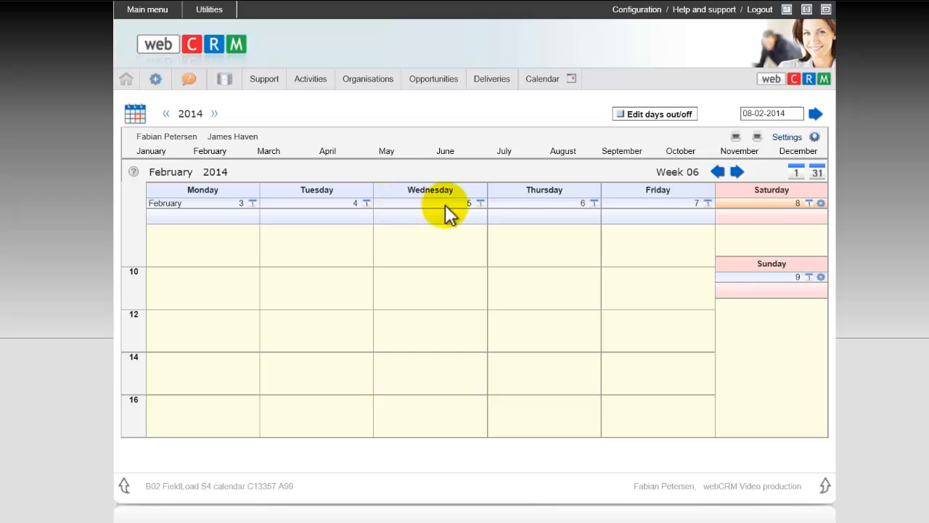
pyautogui.click(738, 172)
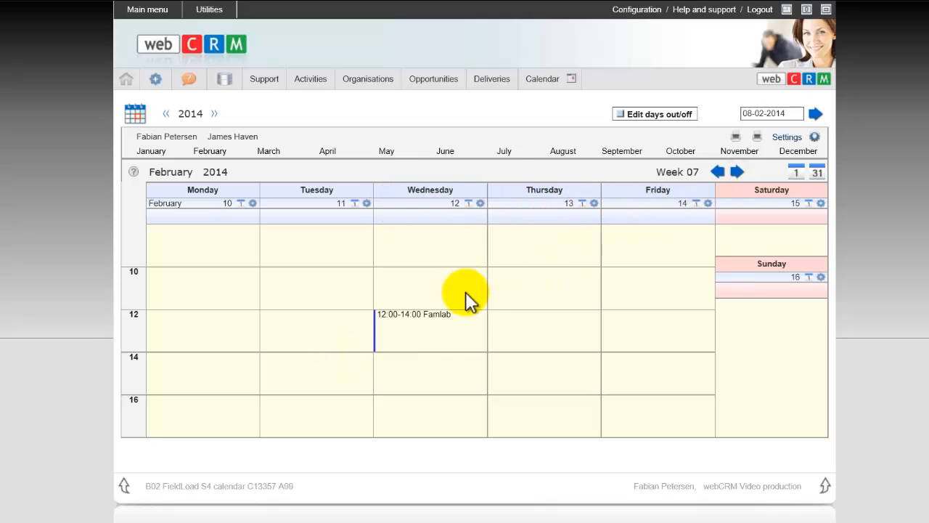
pyautogui.moveTo(428, 315)
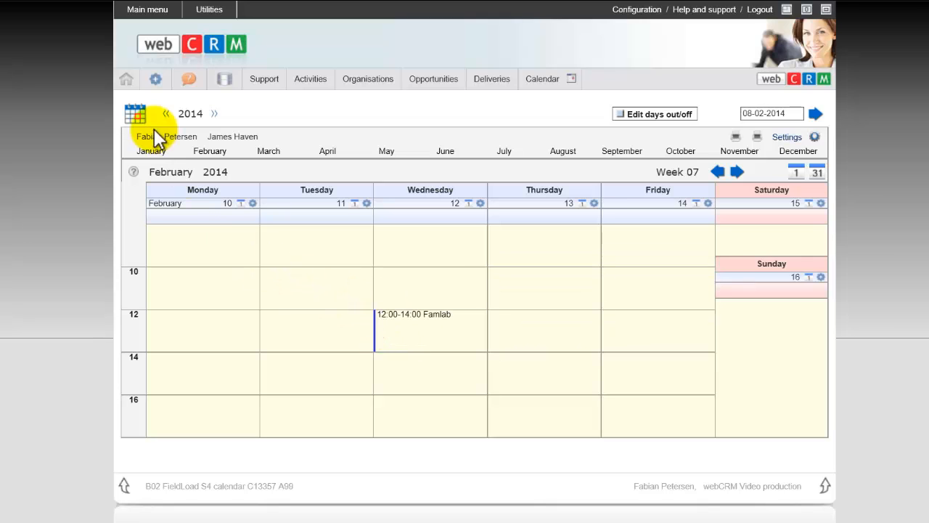
# - Open Famlab's Follow up activity from the start page and create a new meeting linked to it
pyautogui.click(127, 80)
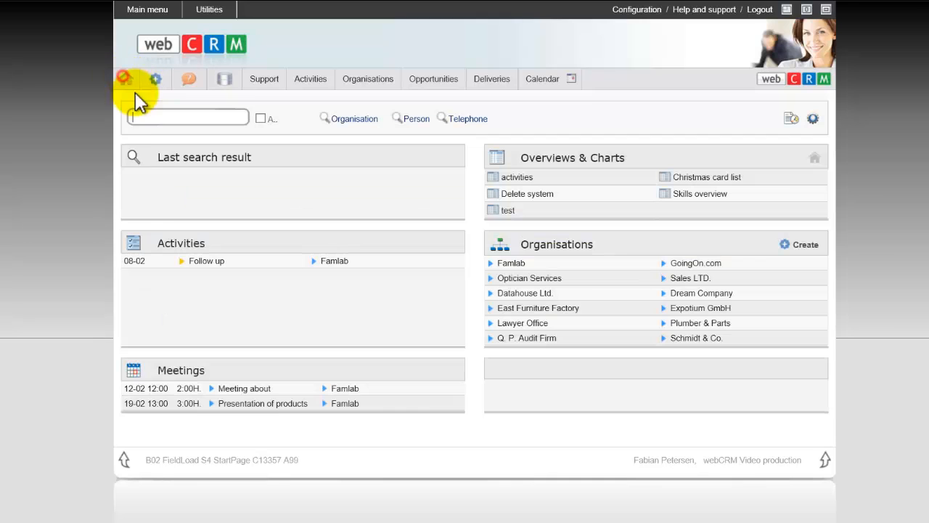
pyautogui.click(207, 261)
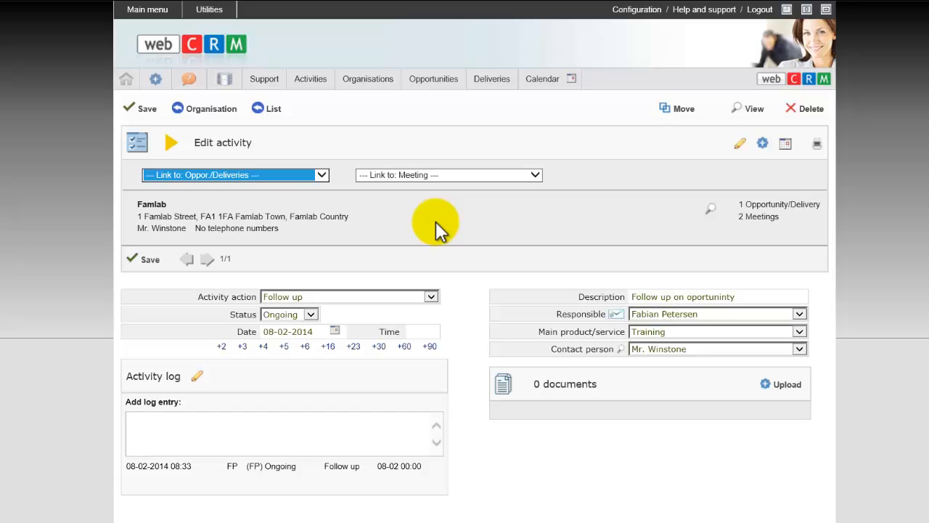
pyautogui.click(437, 178)
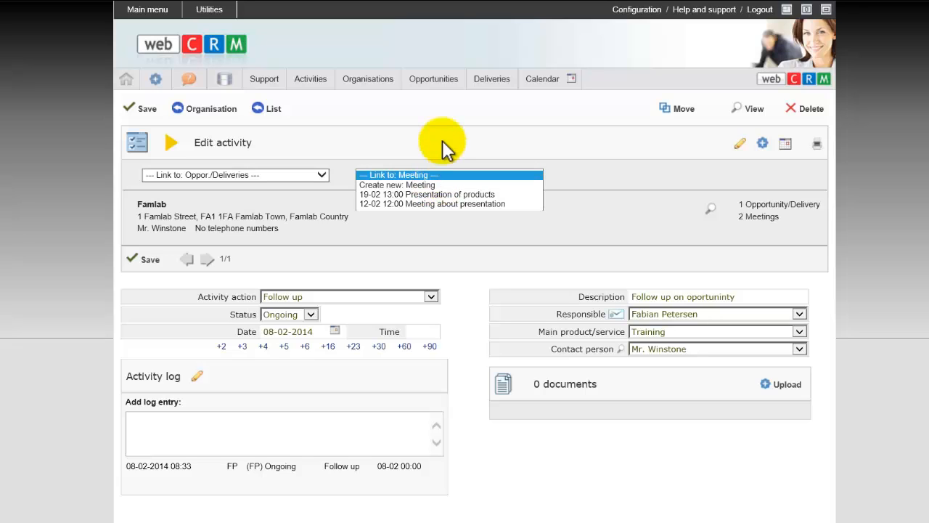
pyautogui.click(436, 152)
pyautogui.click(427, 175)
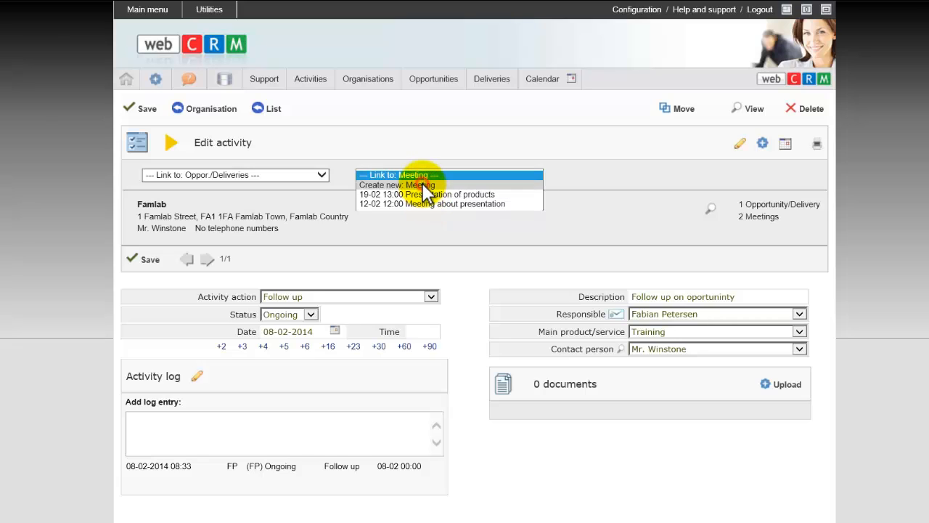
pyautogui.click(422, 184)
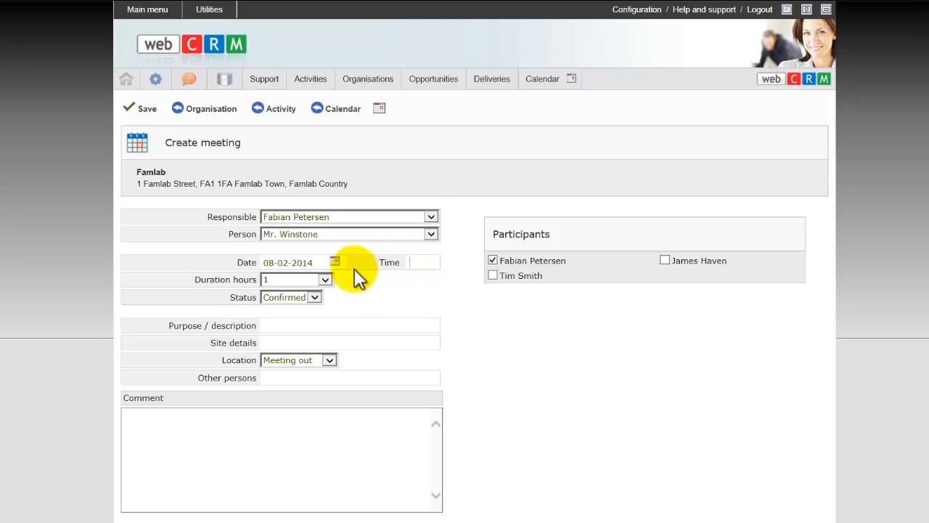
# - Set the new meeting's date to 12-02-2014 and its time to 1200, and save the meeting
pyautogui.click(334, 260)
pyautogui.click(334, 260)
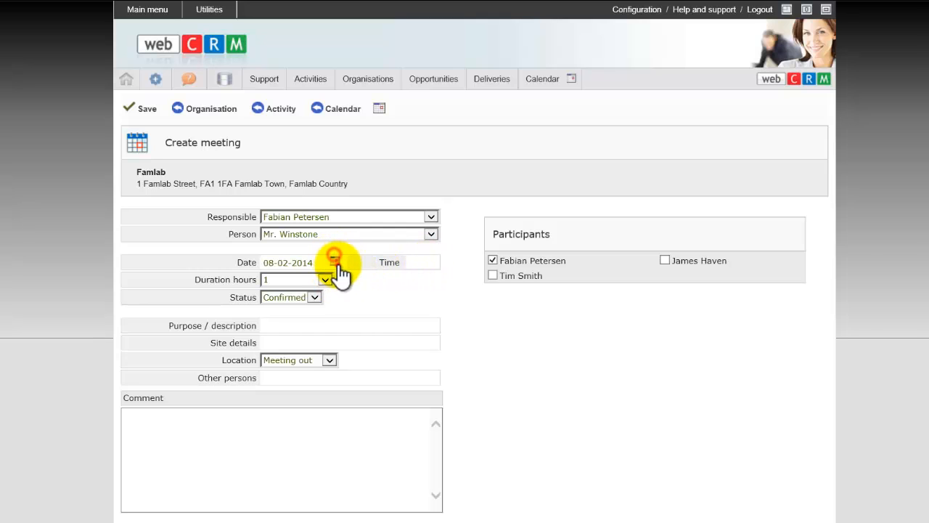
pyautogui.click(317, 331)
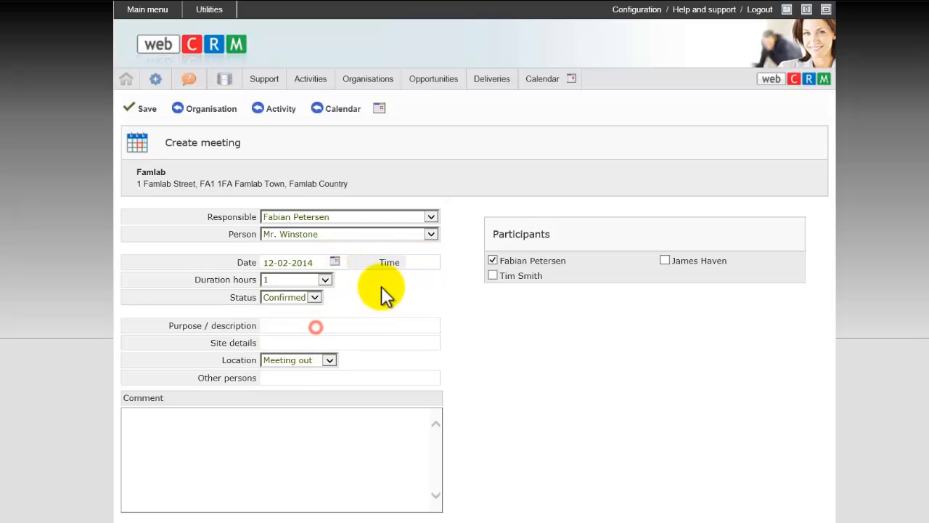
pyautogui.click(426, 261)
pyautogui.write('120')
pyautogui.click(419, 273)
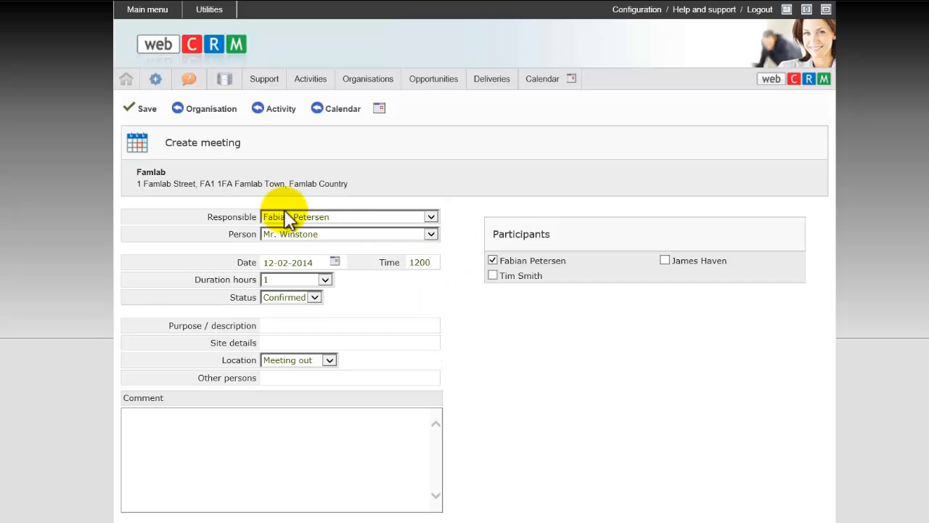
pyautogui.click(127, 109)
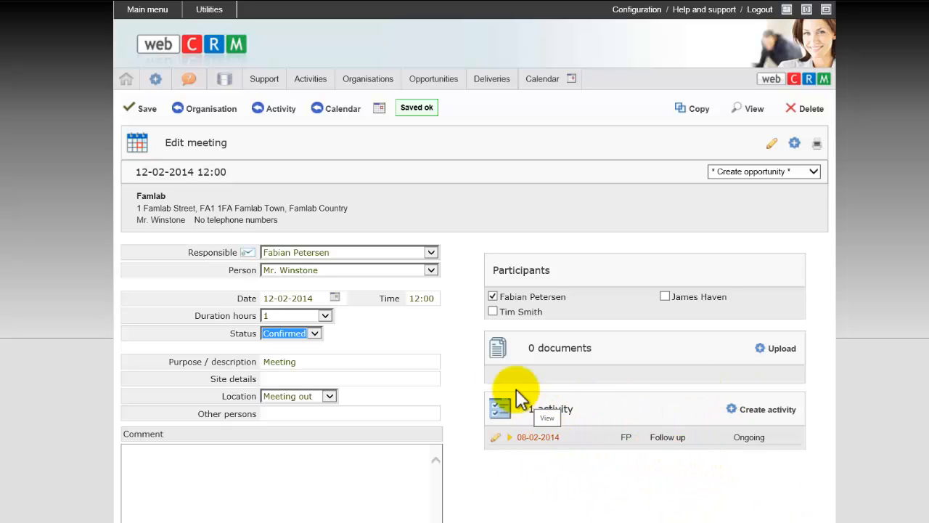
# - Check the link between the Follow up activity and its meeting from both records, and return to the start page
pyautogui.click(276, 114)
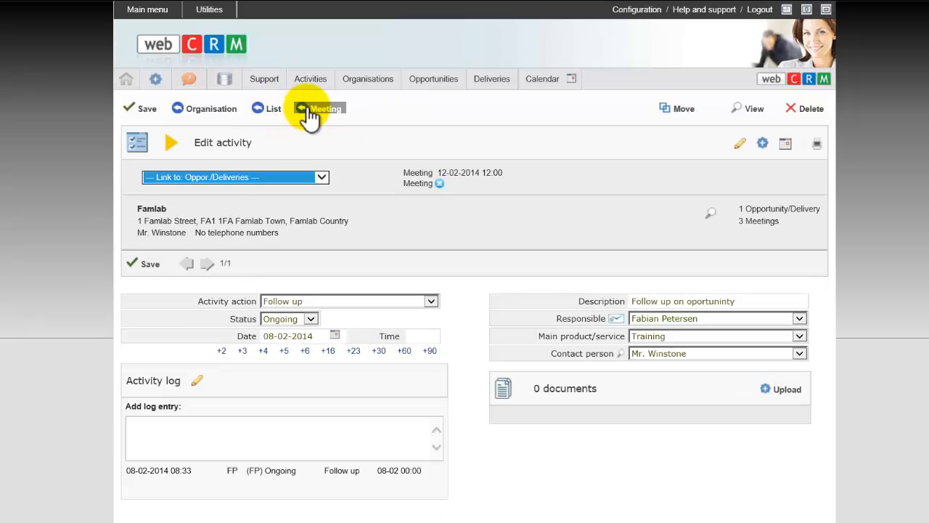
pyautogui.click(310, 113)
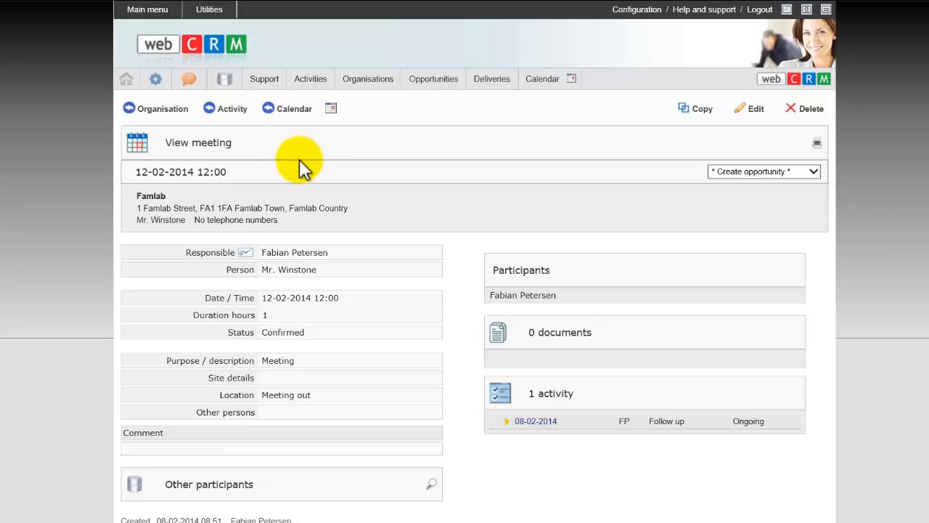
pyautogui.click(126, 79)
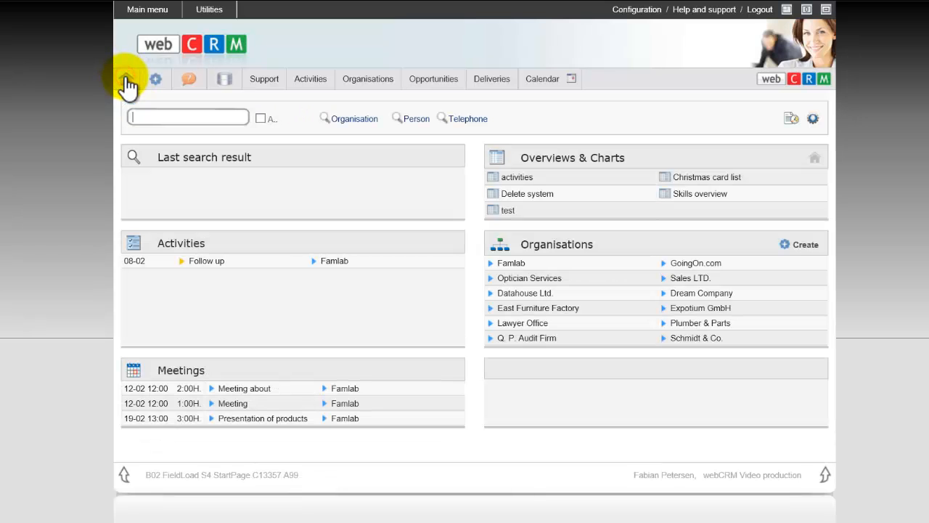